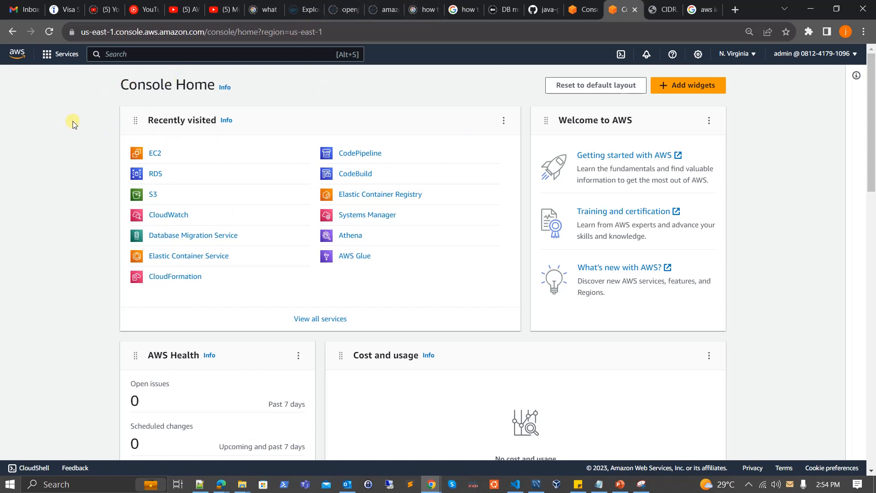
click(105, 55)
click(53, 57)
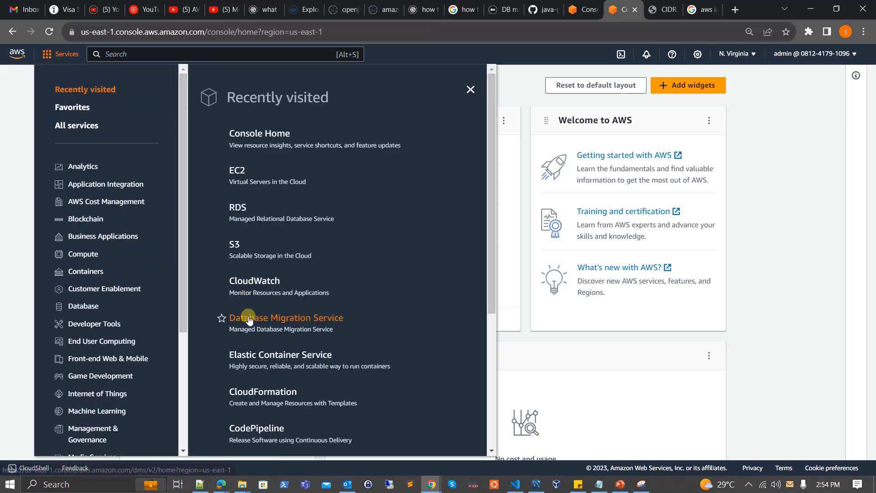
scroll(240, 385, down, 5)
scroll(245, 396, up, 5)
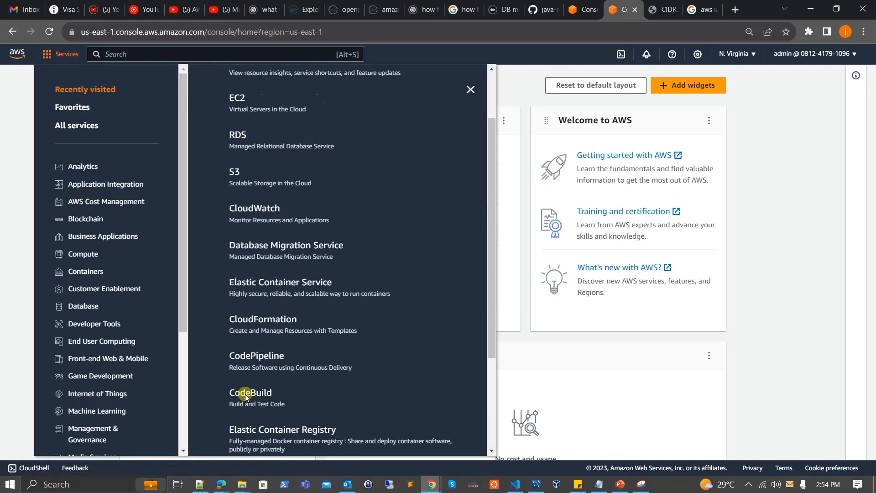
- Search the console's services for iam
click(120, 53)
text(iam)
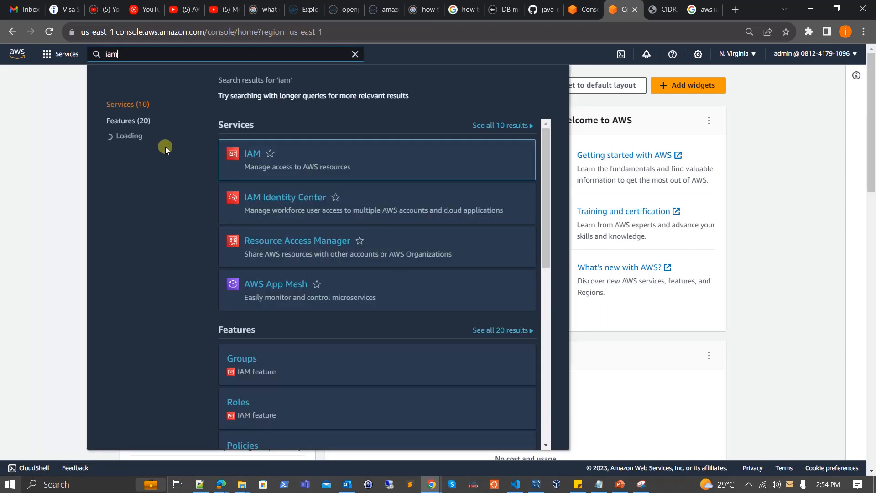
click(46, 176)
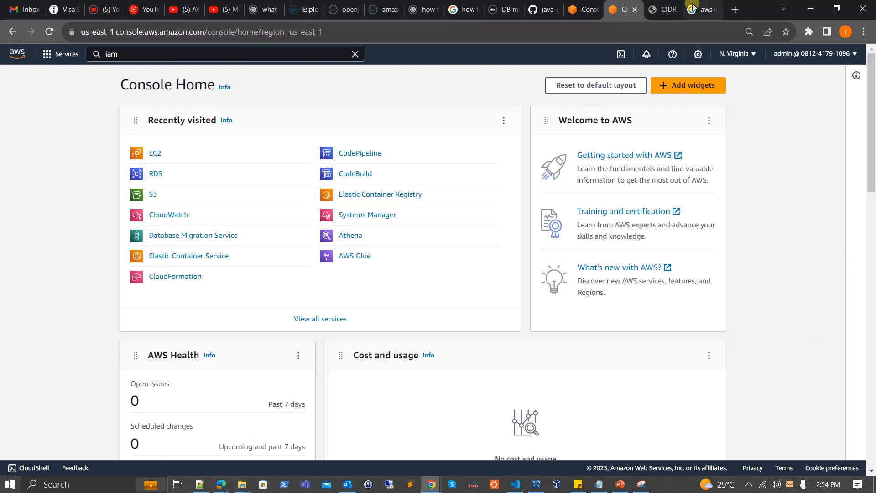
- Review the list of AWS Regions available to the account
click(742, 56)
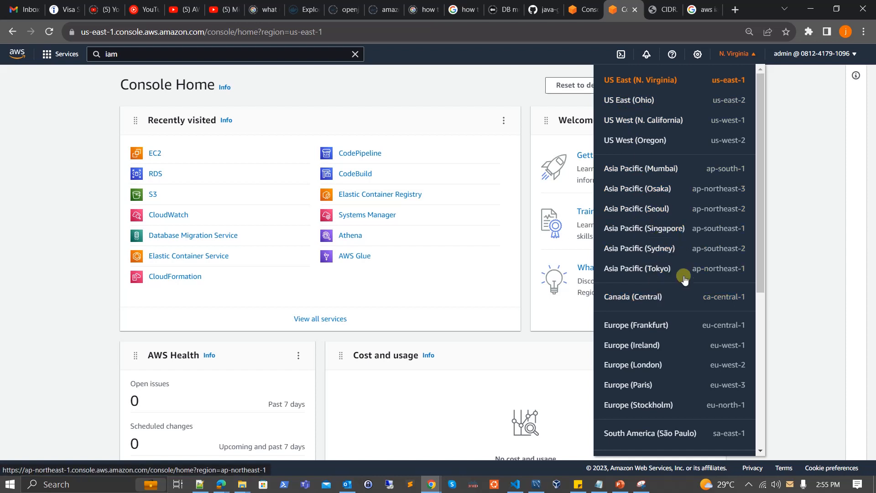
scroll(675, 326, down, 2)
scroll(676, 326, down, 2)
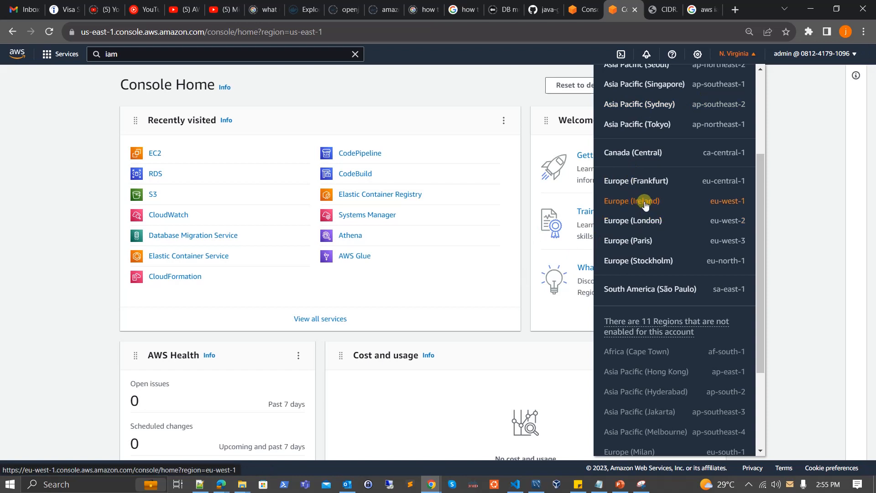
scroll(645, 206, up, 3)
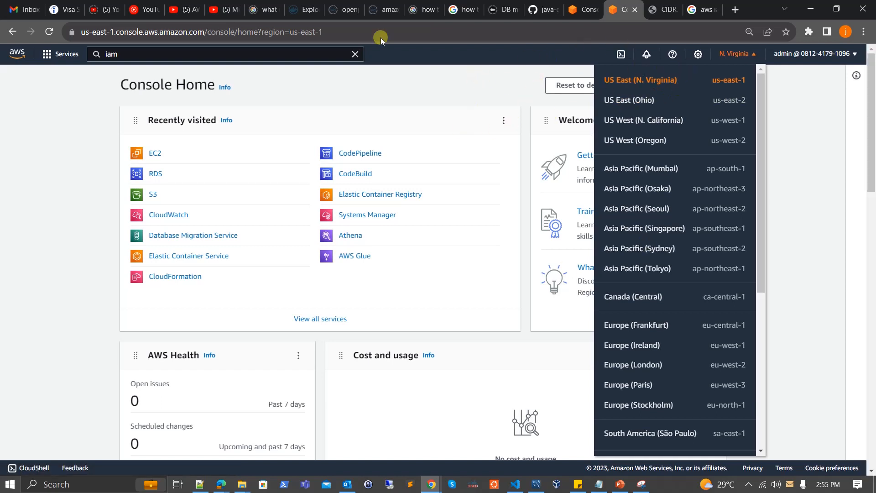
click(65, 178)
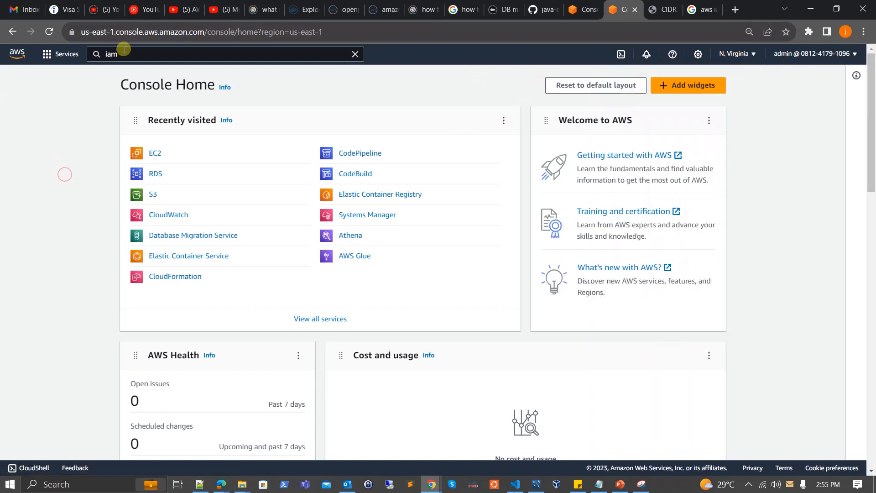
- Open the IAM service from the results of the iam search
click(125, 53)
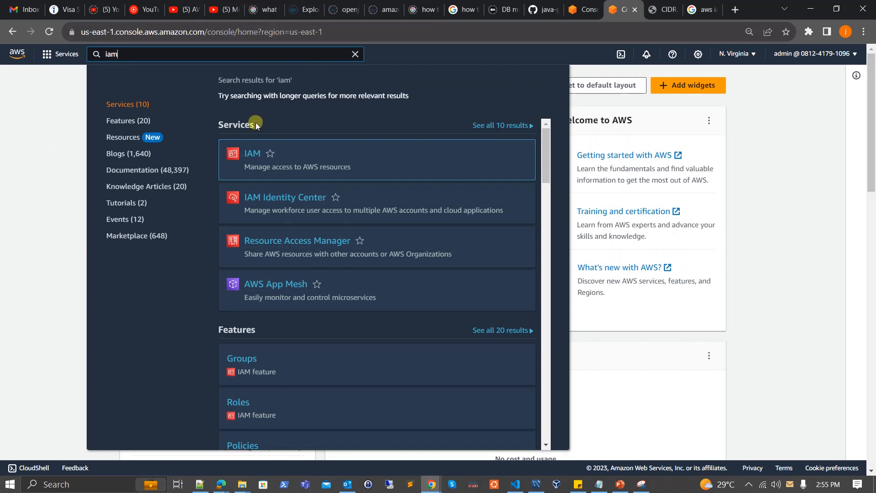
mouse_move(242, 140)
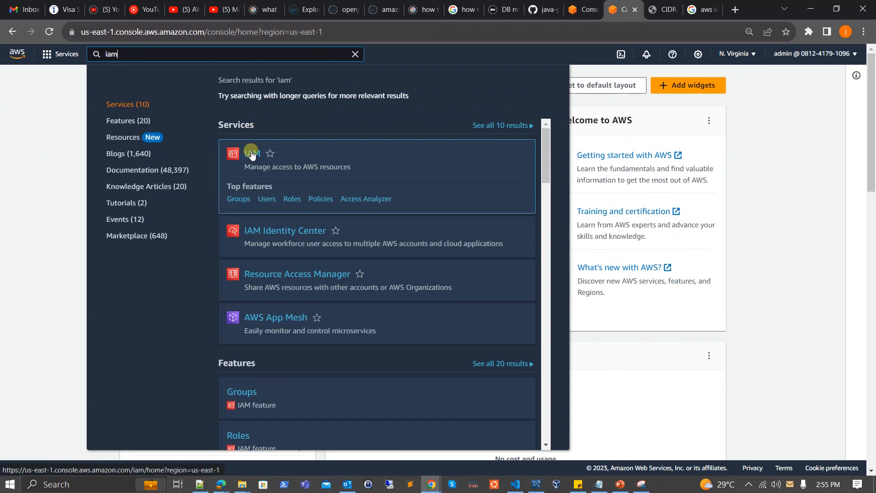
click(251, 155)
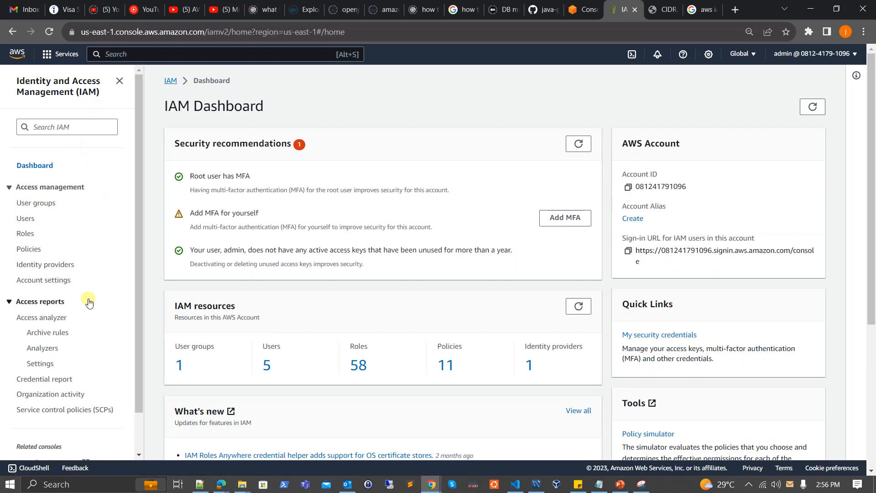
- Start creating a new IAM user group and name it developer-sg
click(44, 205)
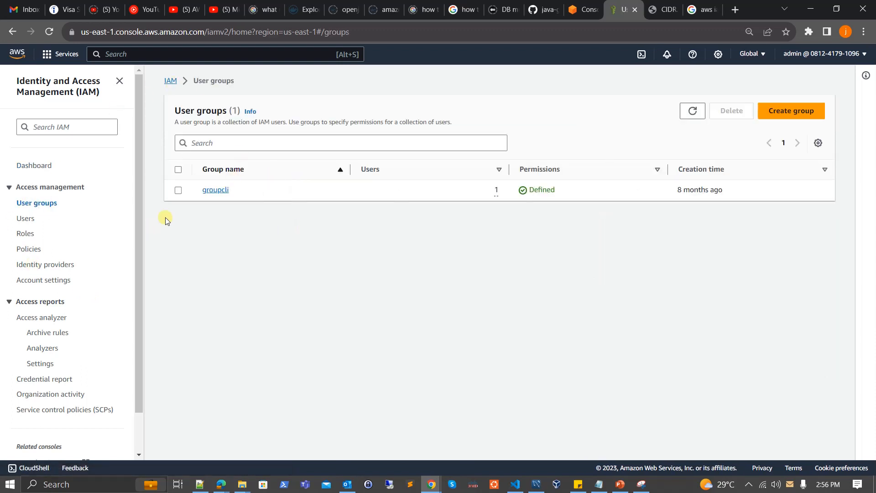
click(796, 112)
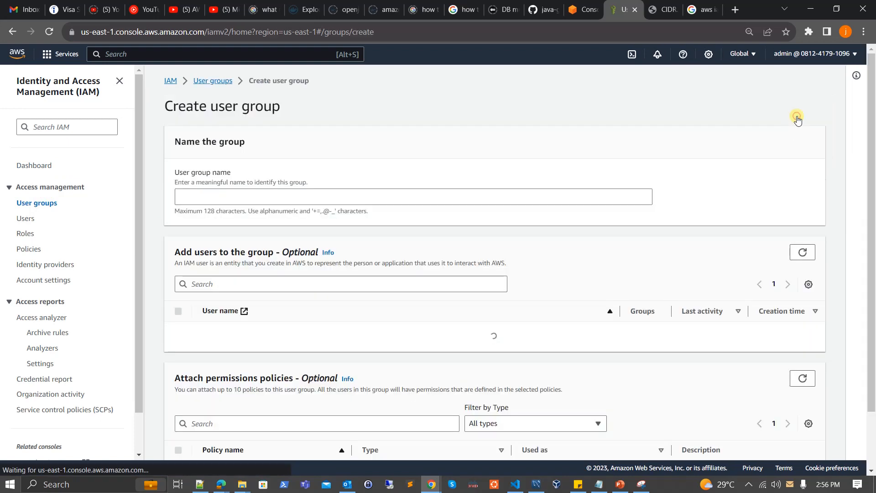
click(388, 196)
text(developer)
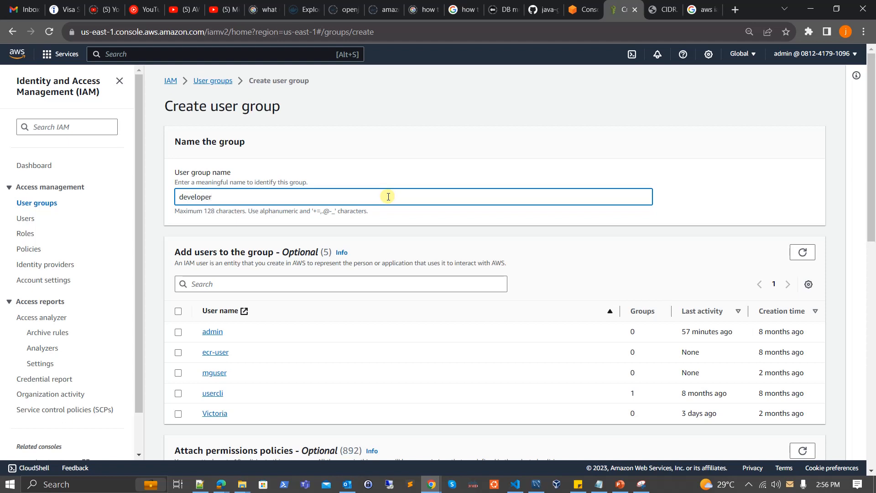
text(-sg)
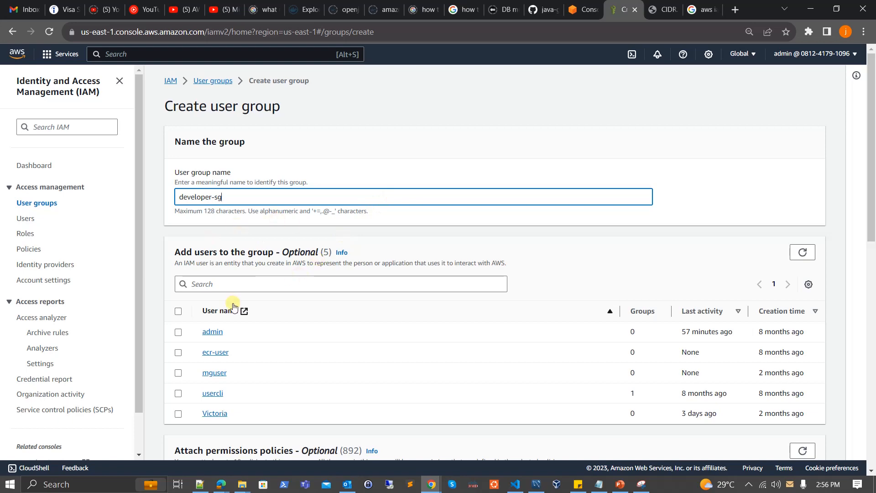
- Filter the permissions policies by ec2 and select AmazonEC2FullAccess for the new group
scroll(498, 251, down, 5)
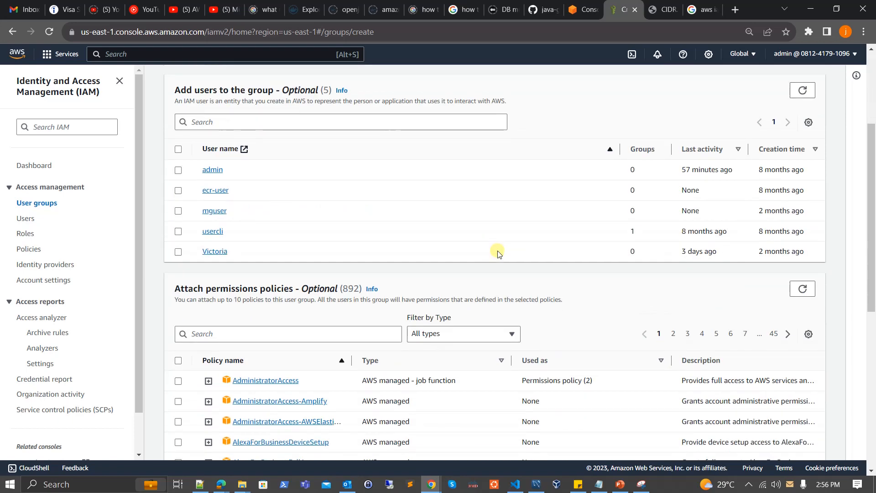
scroll(499, 254, down, 2)
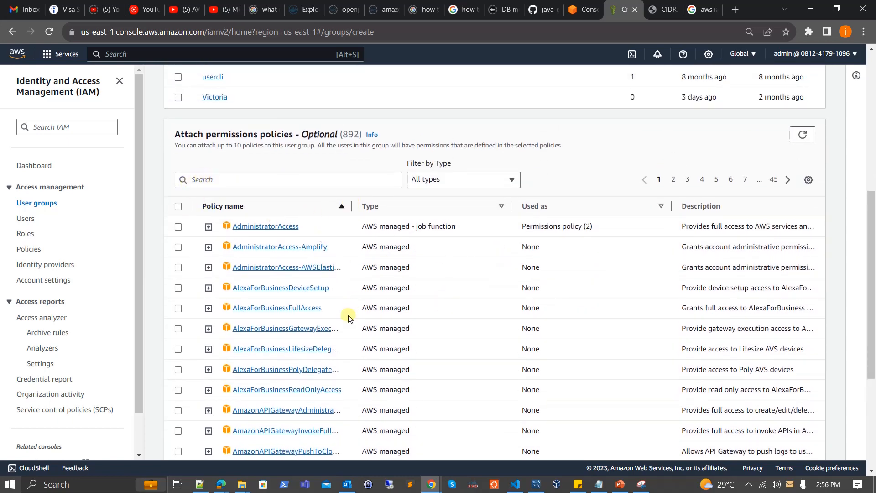
scroll(349, 315, down, 4)
scroll(348, 314, up, 3)
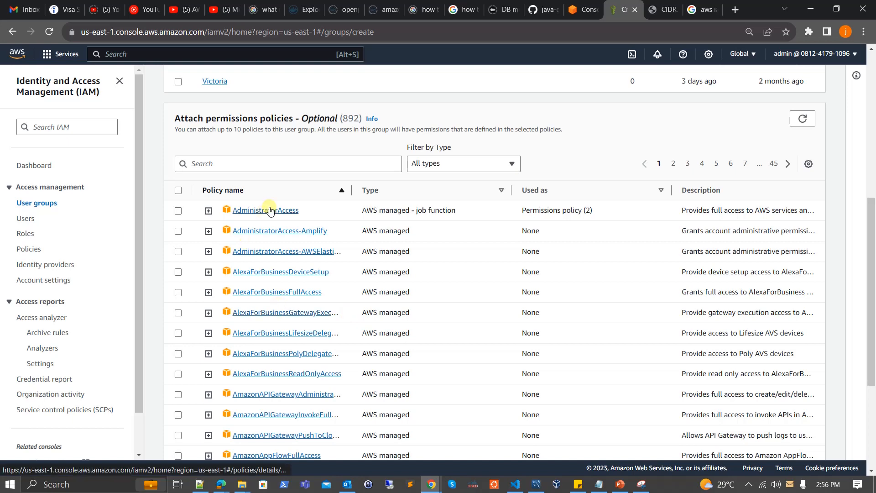
click(234, 159)
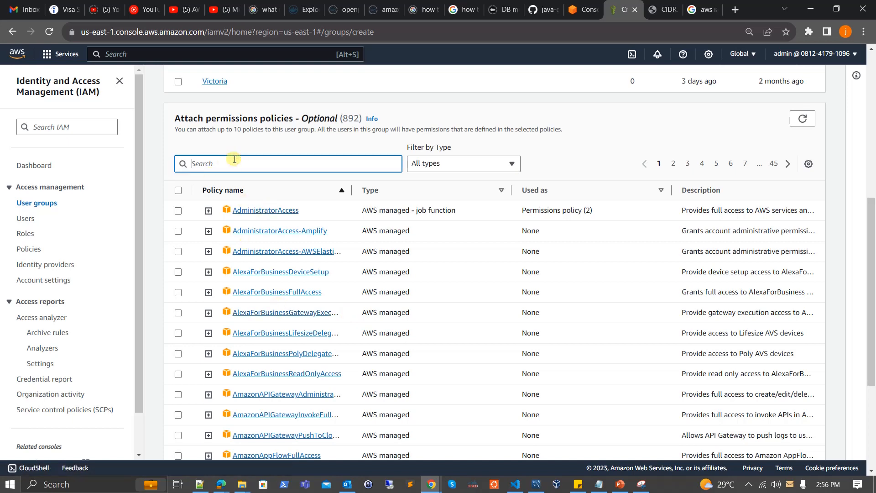
text(ec2)
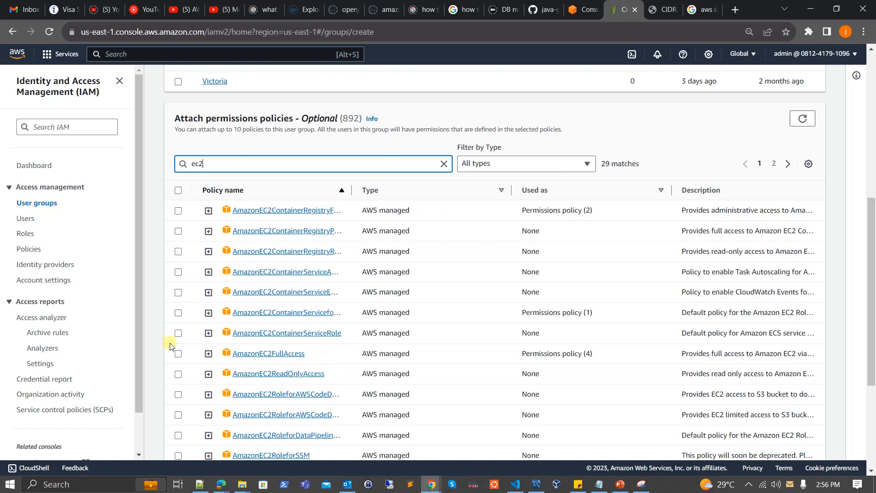
click(178, 355)
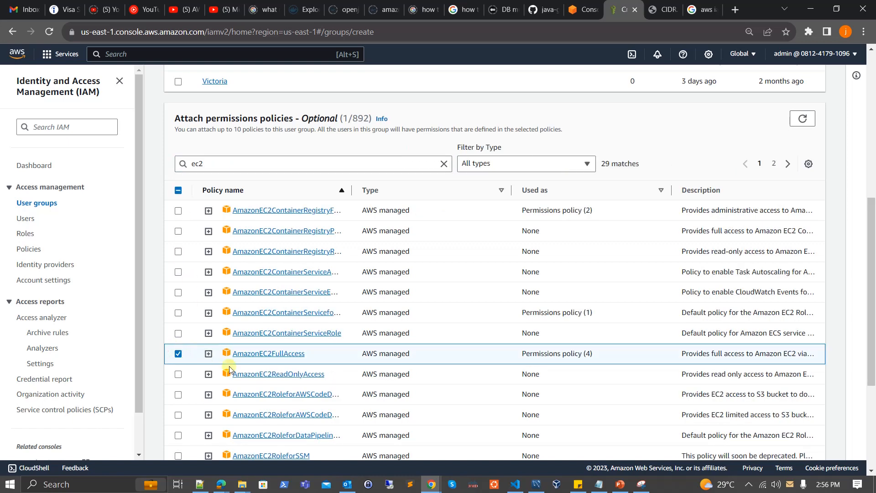
- Finish creating the developer-sg user group without adding any existing users to it
scroll(227, 365, down, 4)
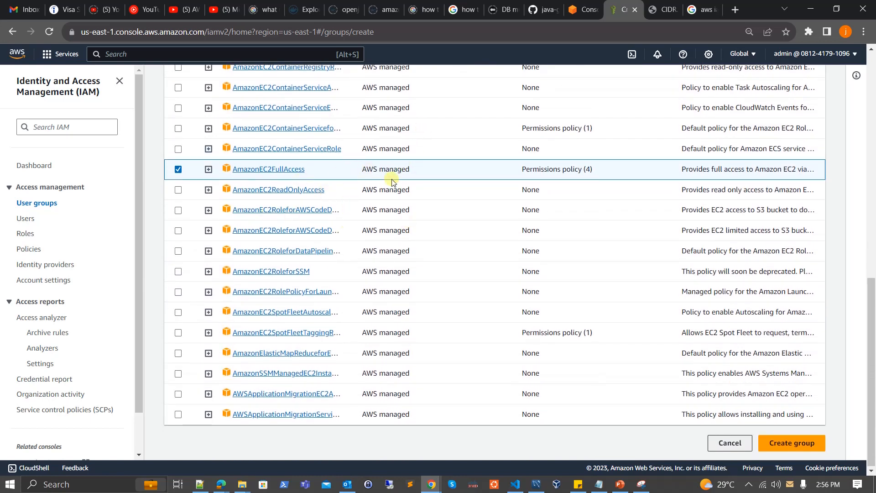
scroll(319, 126, up, 3)
scroll(318, 126, up, 6)
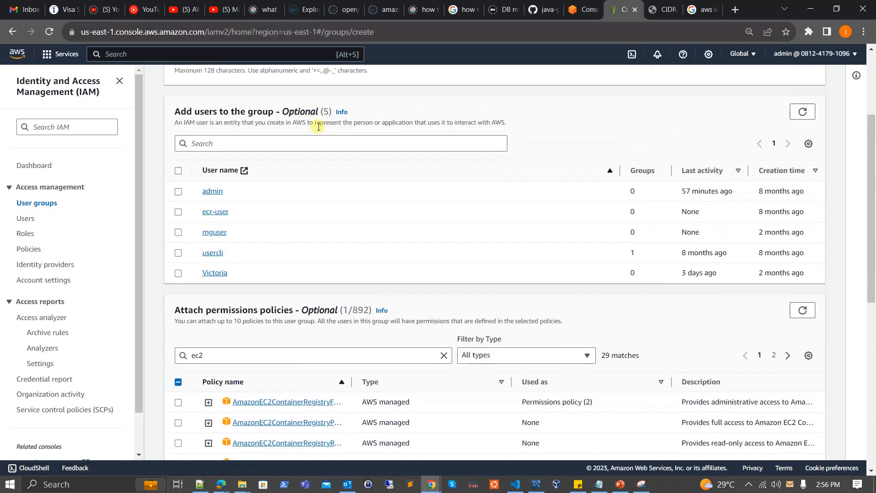
scroll(318, 127, down, 6)
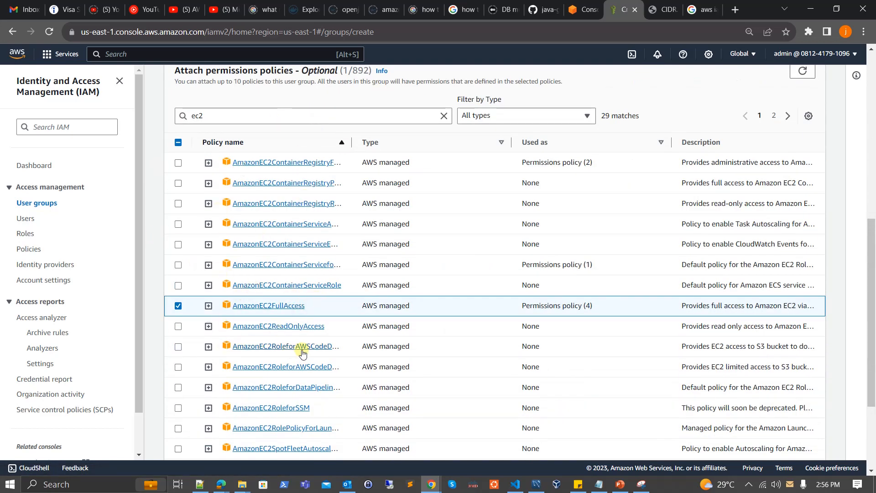
scroll(388, 292, down, 3)
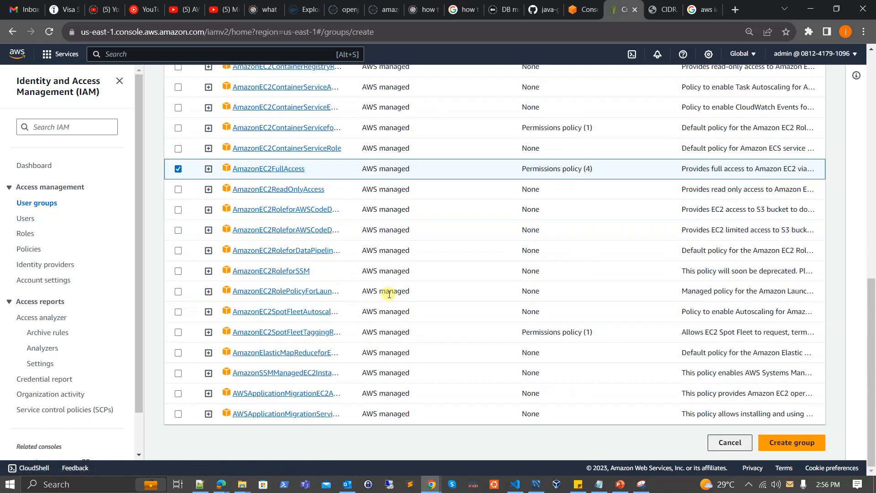
click(812, 444)
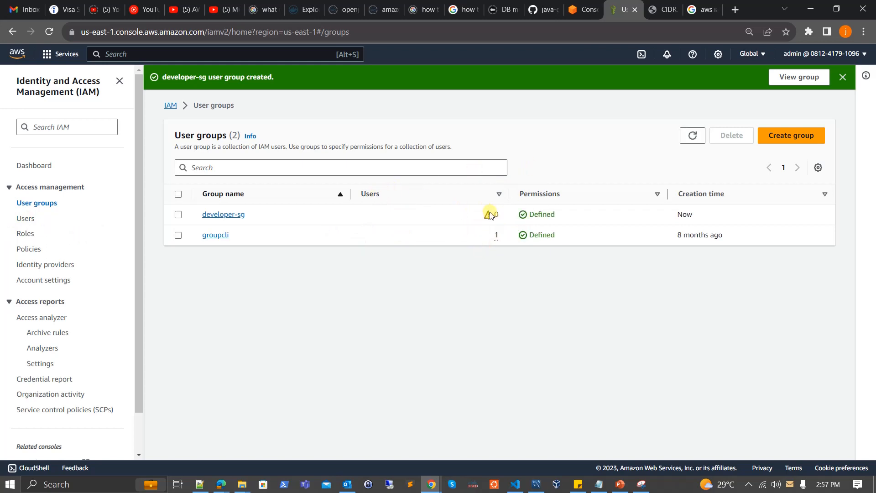
- Start creating an IAM user named user1 without AWS Management Console access and proceed to its permissions
click(28, 222)
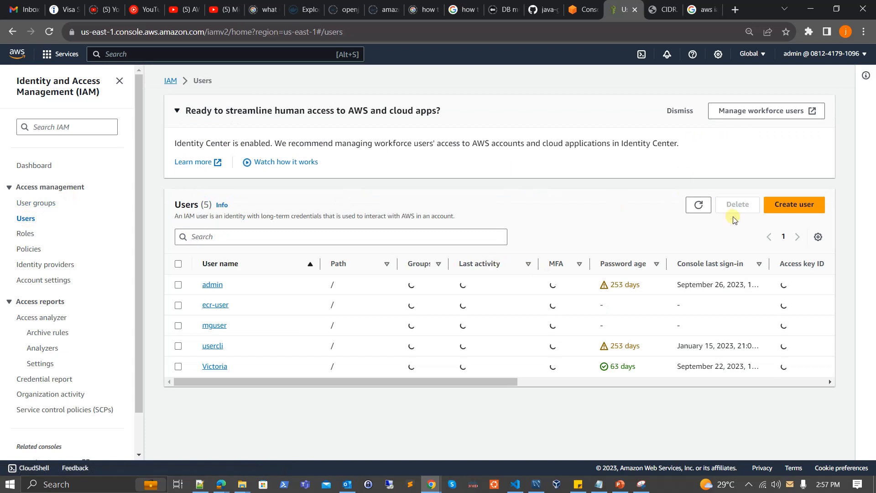
click(794, 211)
click(260, 195)
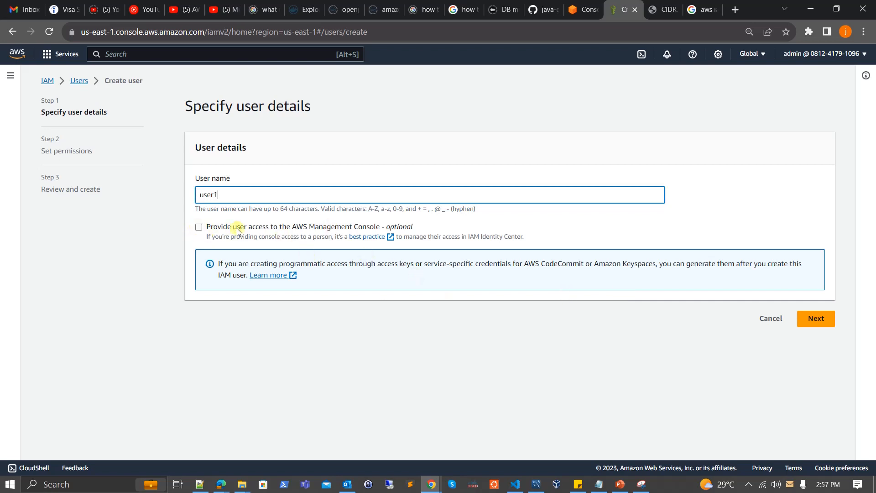
click(810, 319)
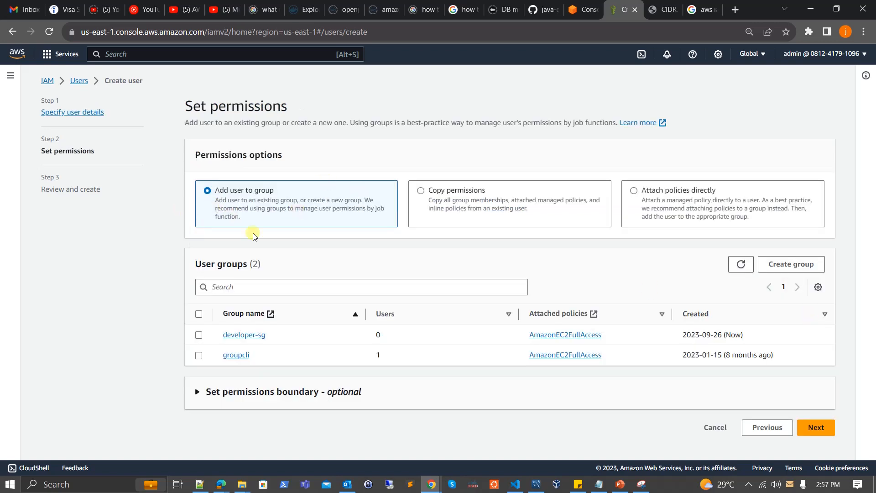
- Add the new user to the developer-sg group and create the user
click(199, 335)
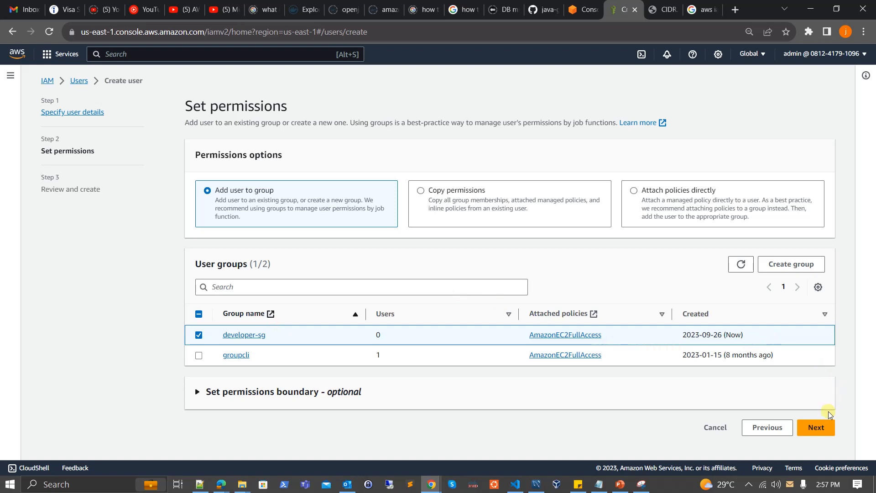
click(816, 427)
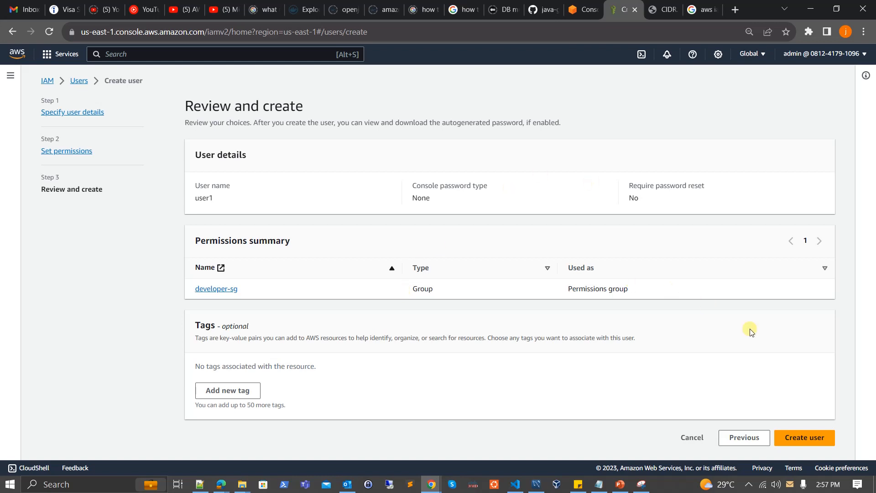
click(804, 438)
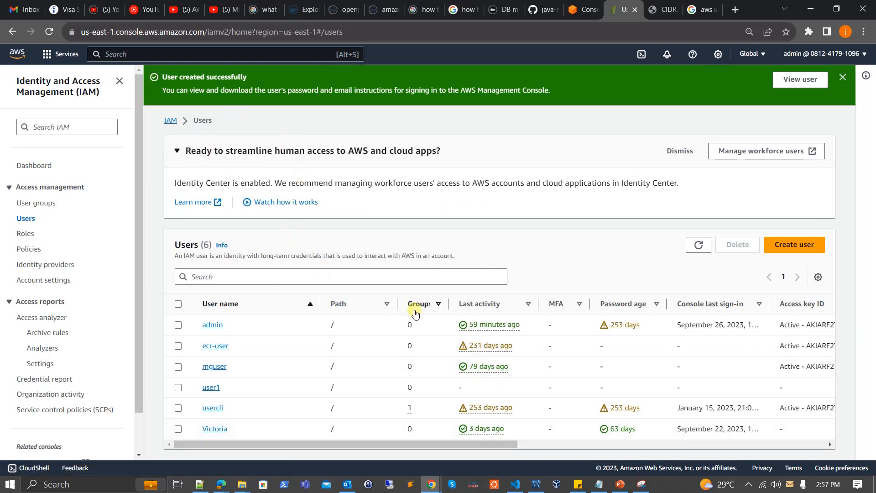
- Open user1's security credentials and check the console password status
click(210, 387)
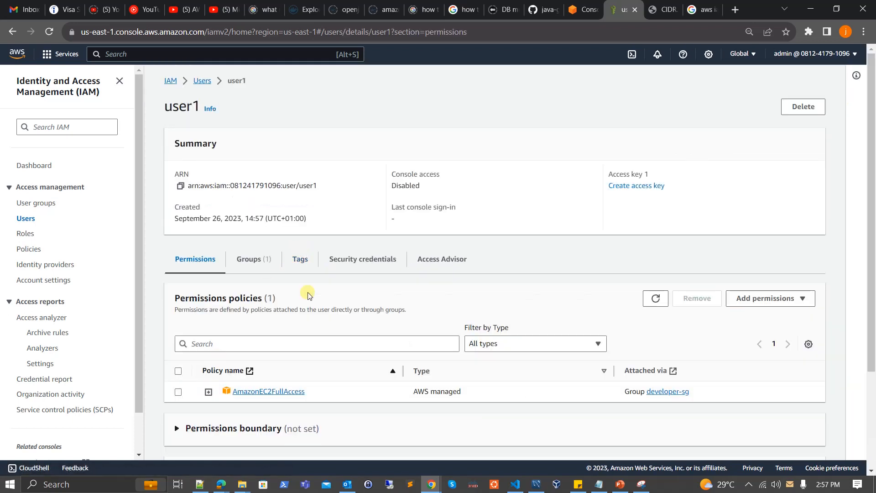
click(350, 262)
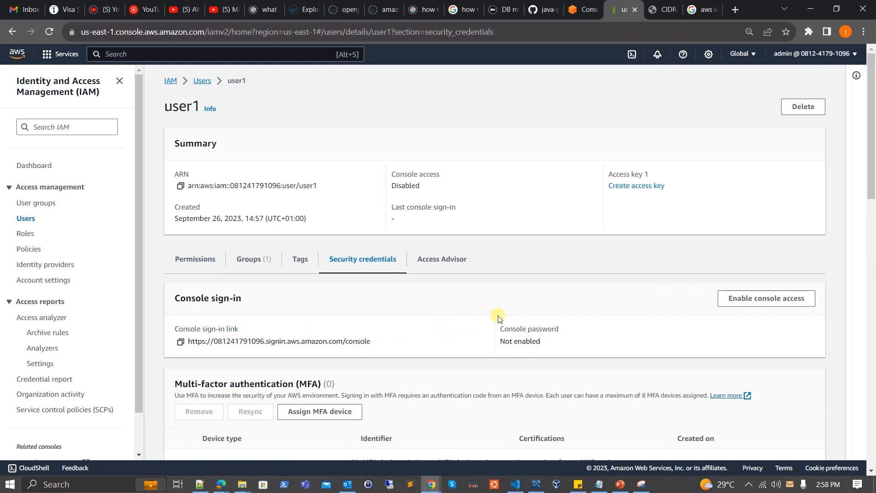
drag(500, 341, 547, 349)
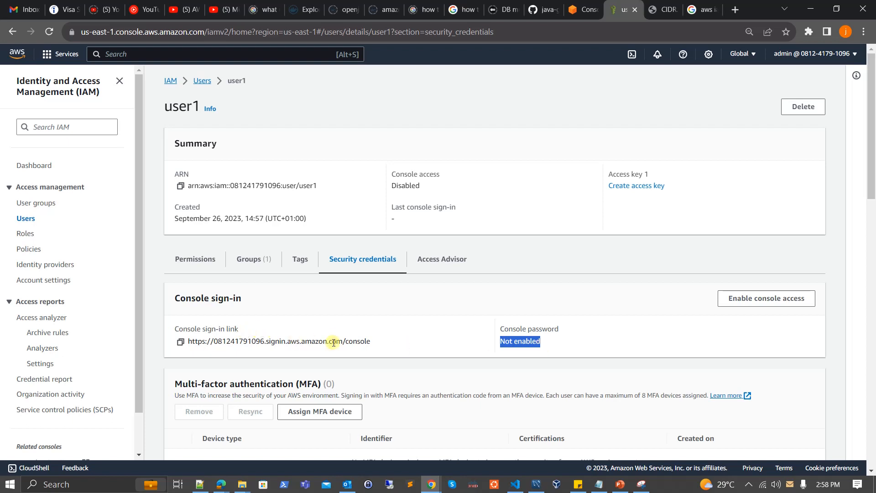
- Enable console access for user1 with a custom password, without requiring a new password at next sign-in
click(770, 298)
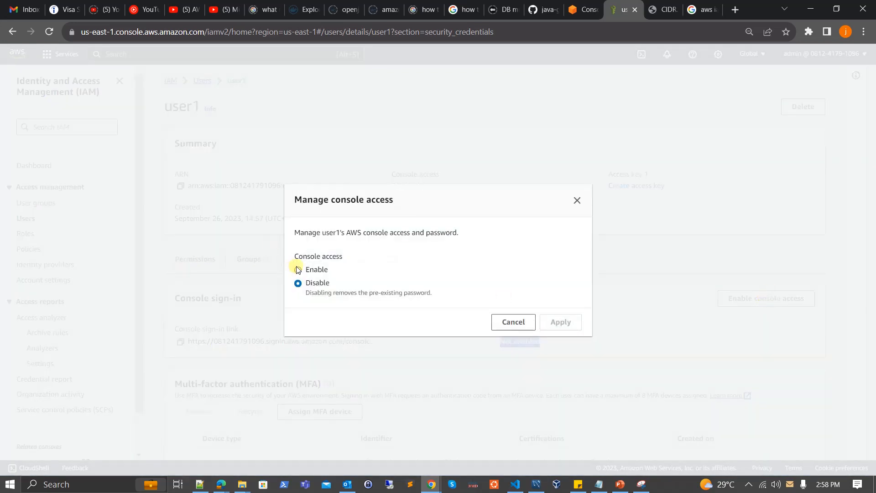
click(299, 271)
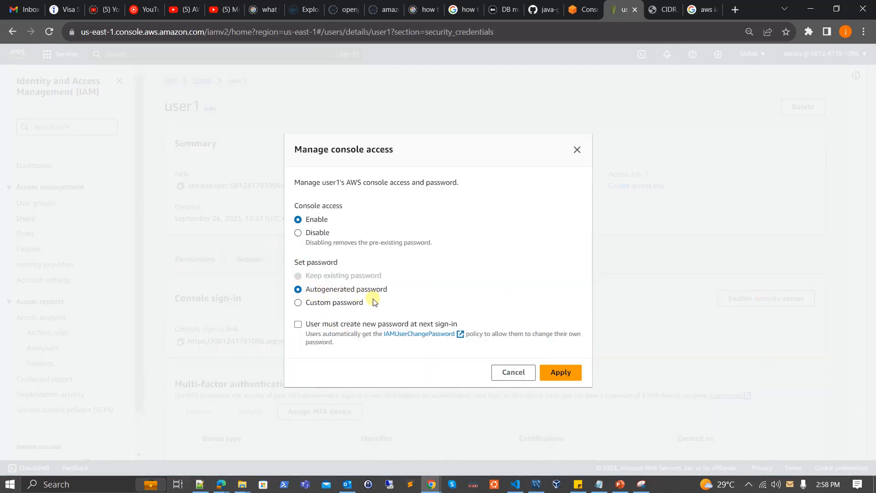
click(299, 303)
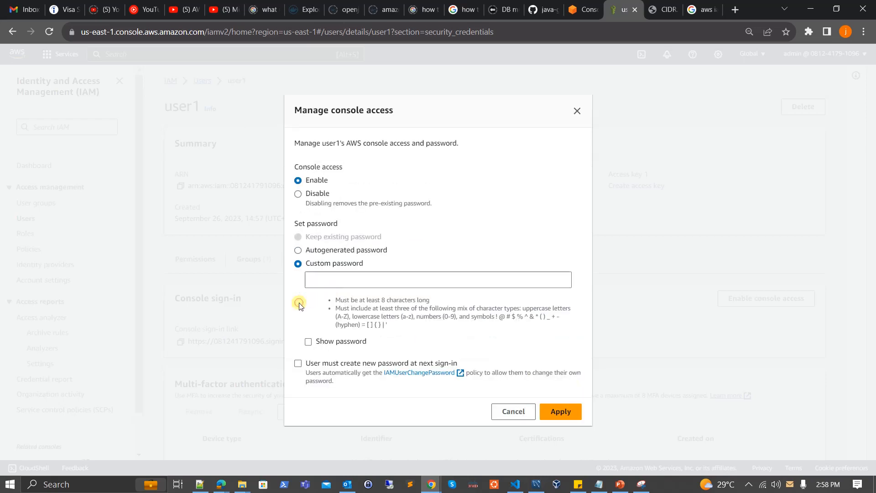
click(343, 280)
text(A)
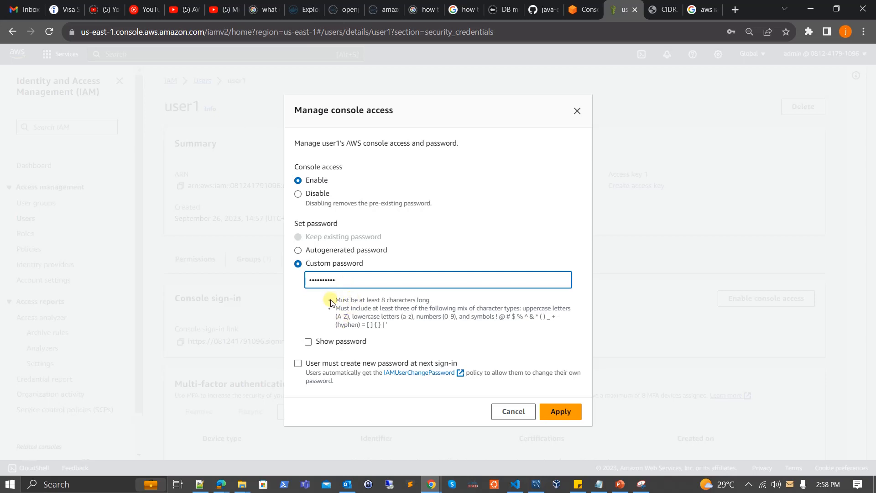
drag(329, 302, 383, 325)
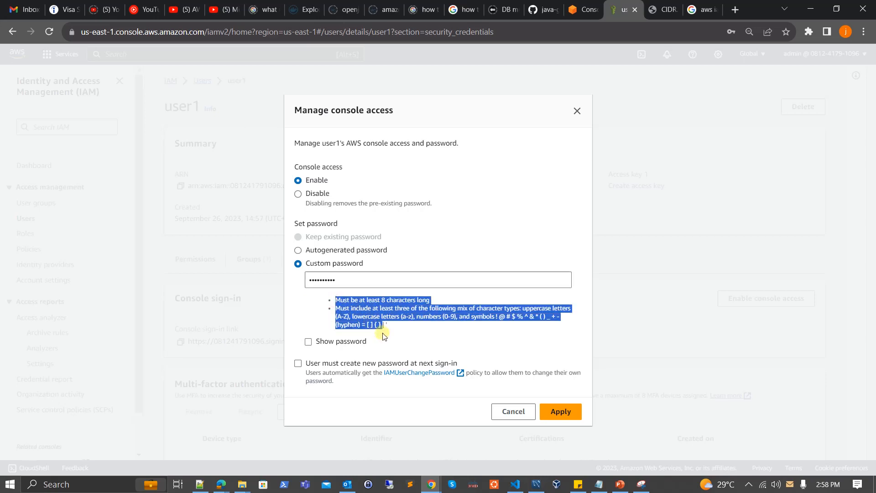
click(302, 325)
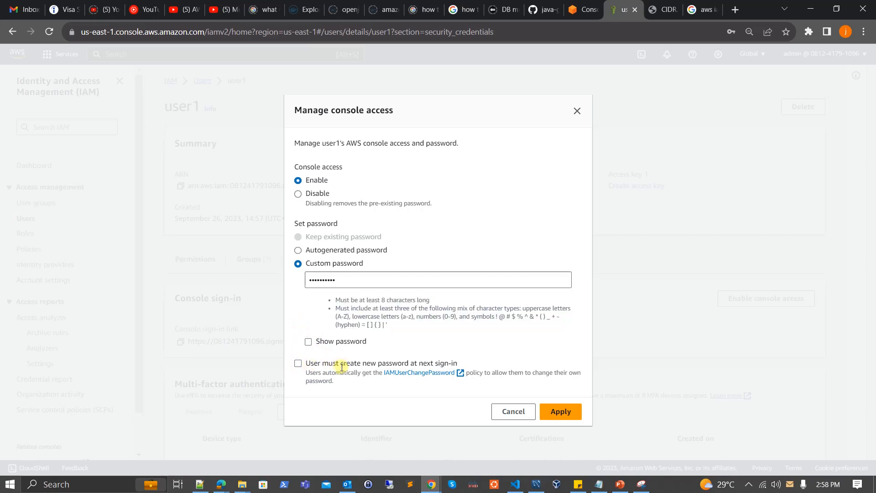
click(298, 365)
click(299, 364)
click(560, 411)
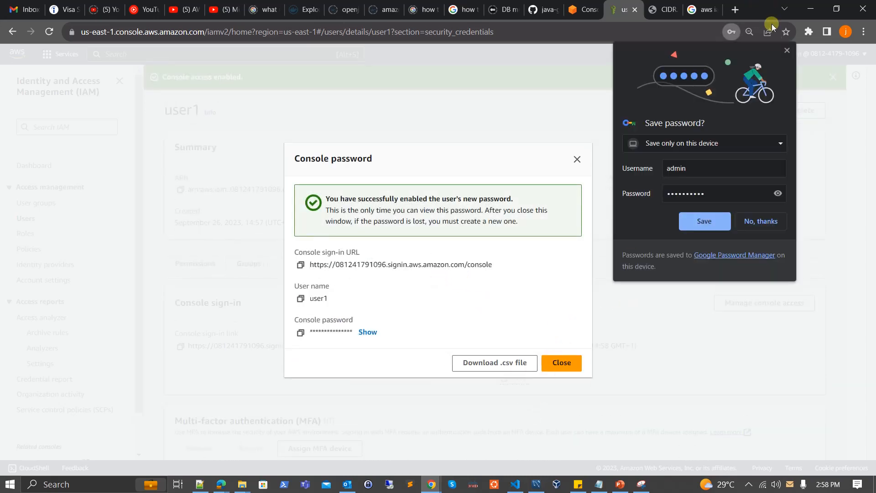
- Decline saving the password in the browser, copy user1's console sign-in URL and open it in a new browser tab
click(787, 51)
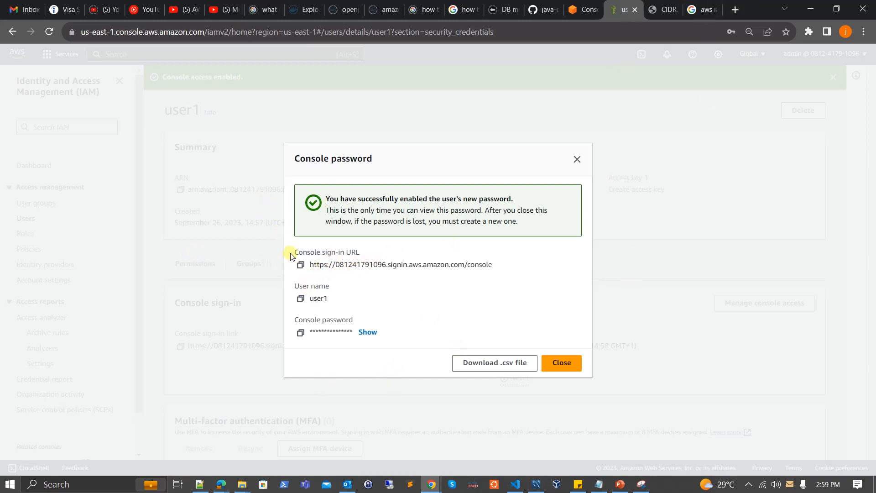
drag(291, 252, 556, 350)
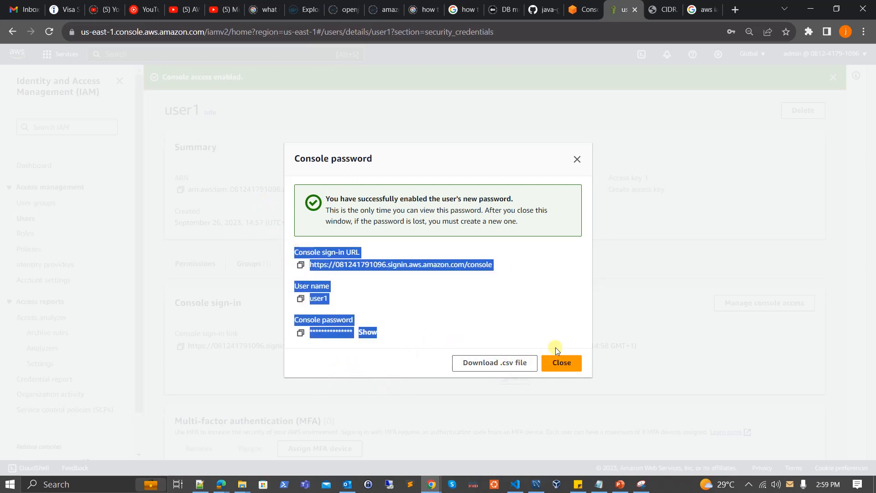
click(460, 339)
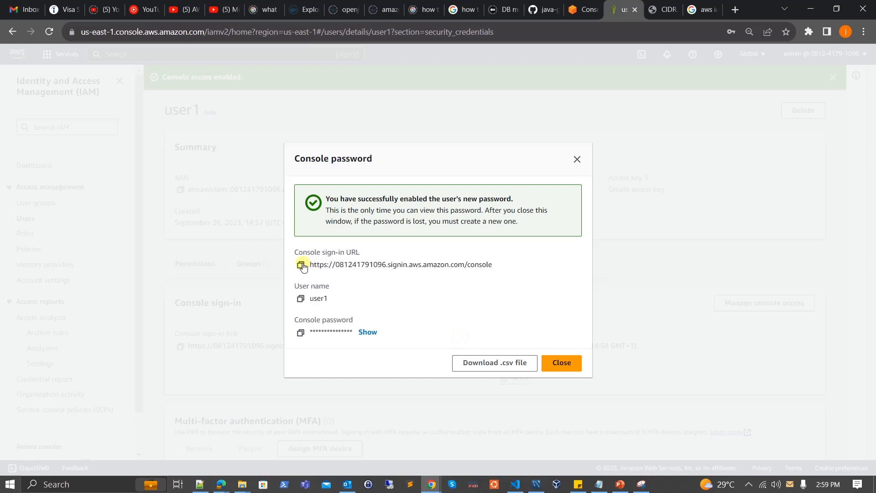
click(301, 265)
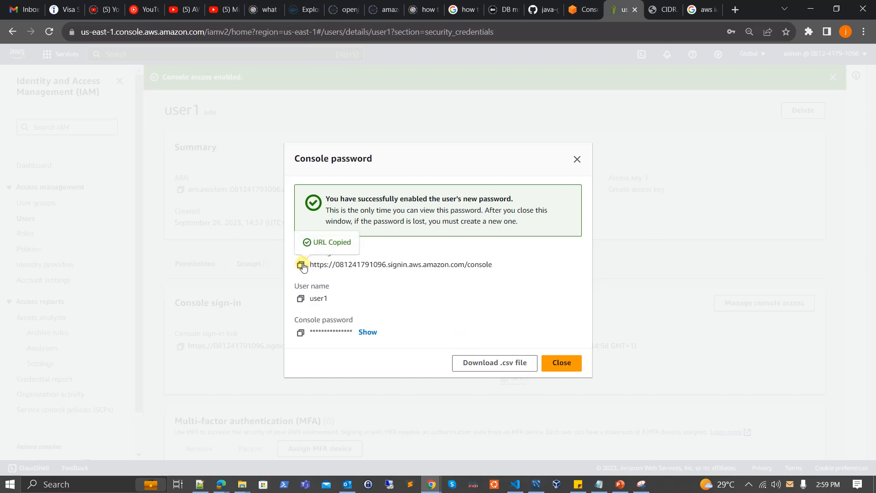
click(735, 10)
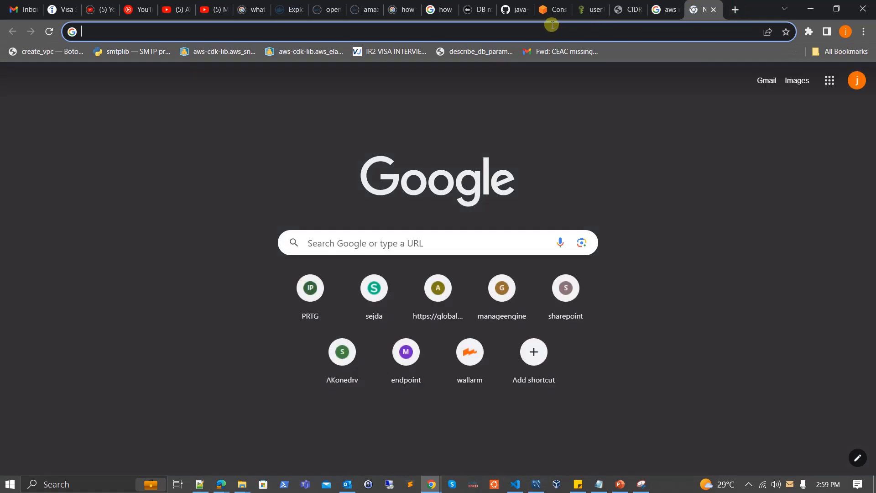
key(ctrl+v)
key(Return)
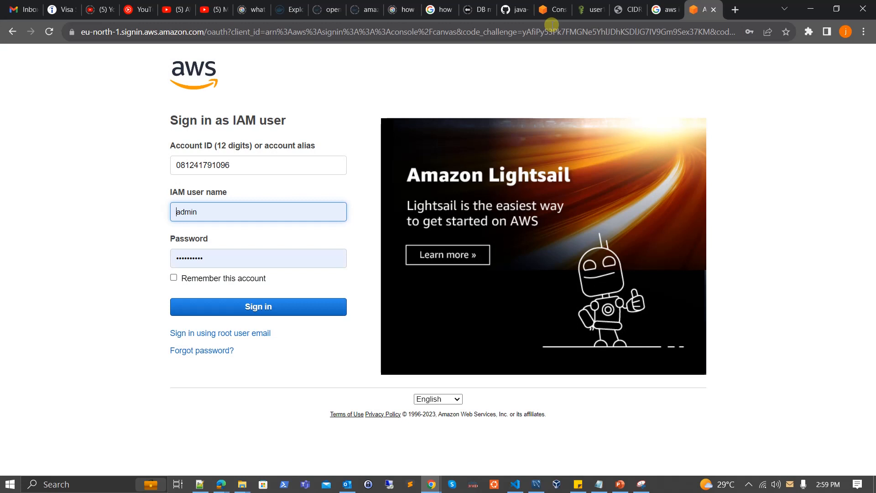
- Sign in to the AWS console as IAM user user1 with the account password, without saving it in the browser
click(228, 212)
double_click(228, 212)
text(user1)
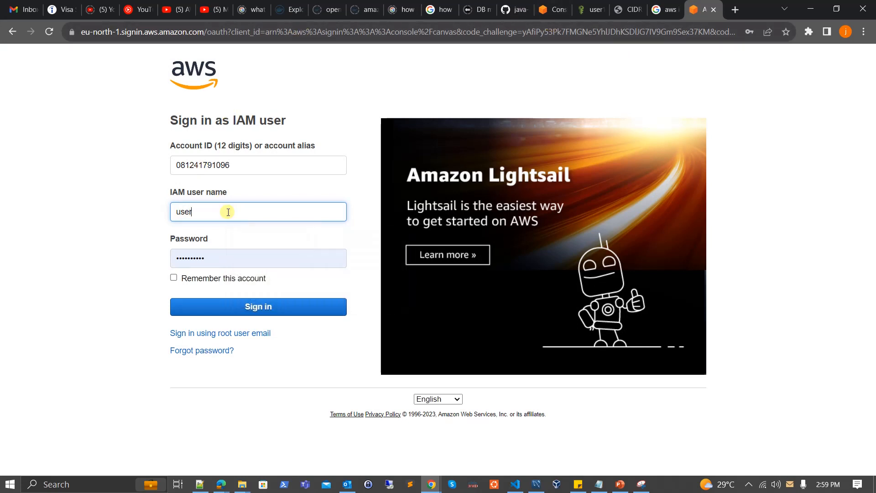
double_click(218, 259)
text(•)
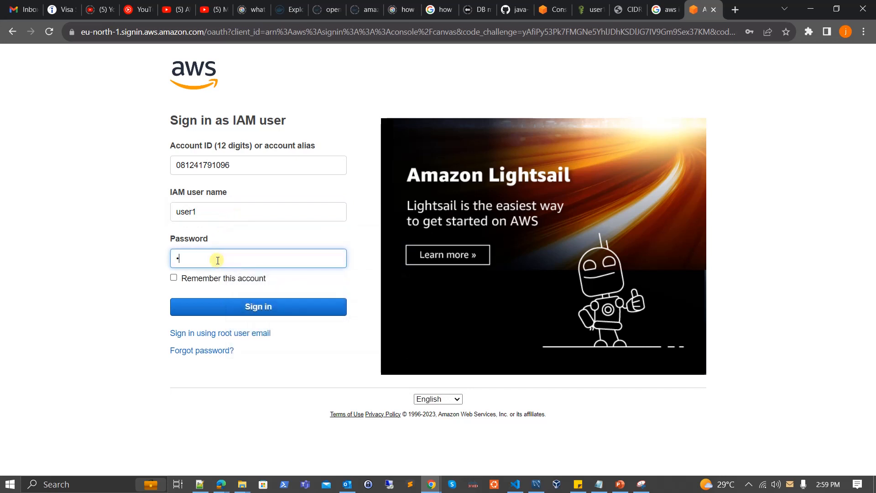
key(BackSpace)
text(••)
click(318, 300)
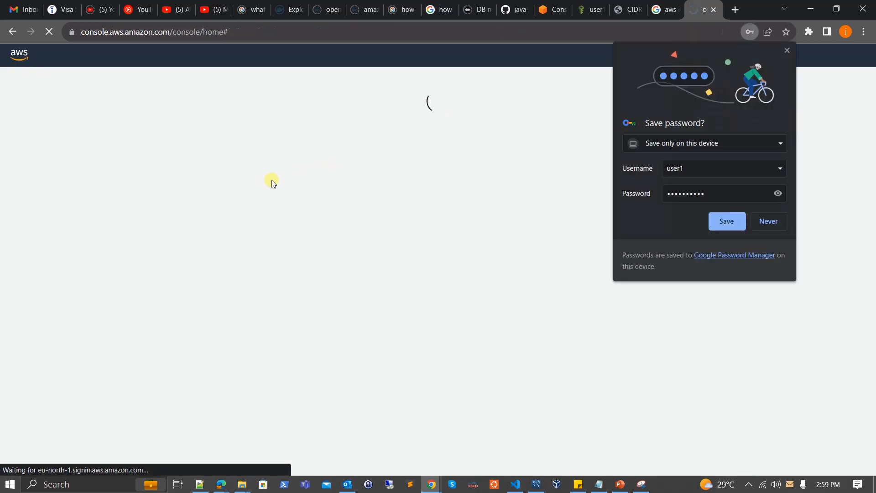
click(786, 48)
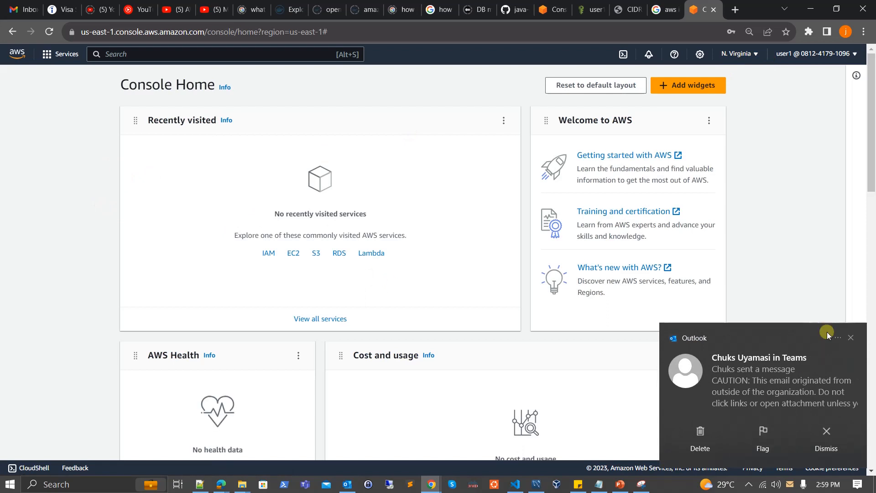
click(850, 337)
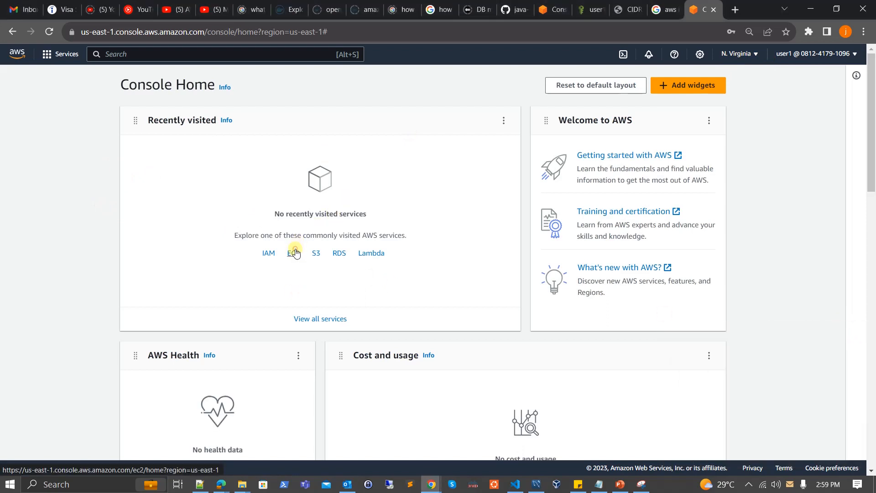
- Open the EC2 instances list as user1 and check the state actions available for the win-pbi instance
click(294, 252)
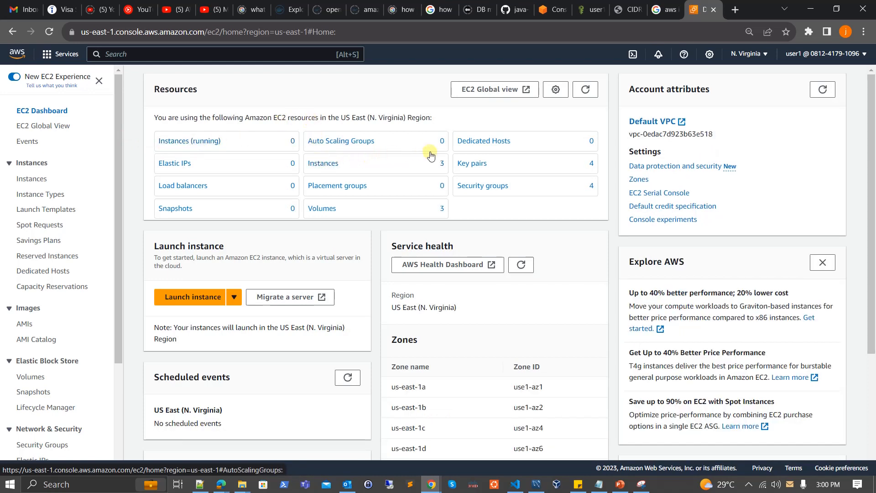
click(330, 165)
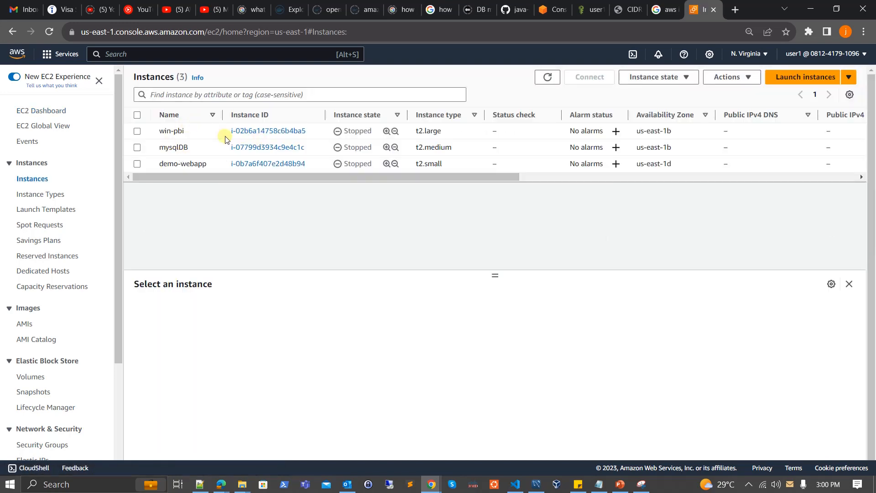
click(225, 137)
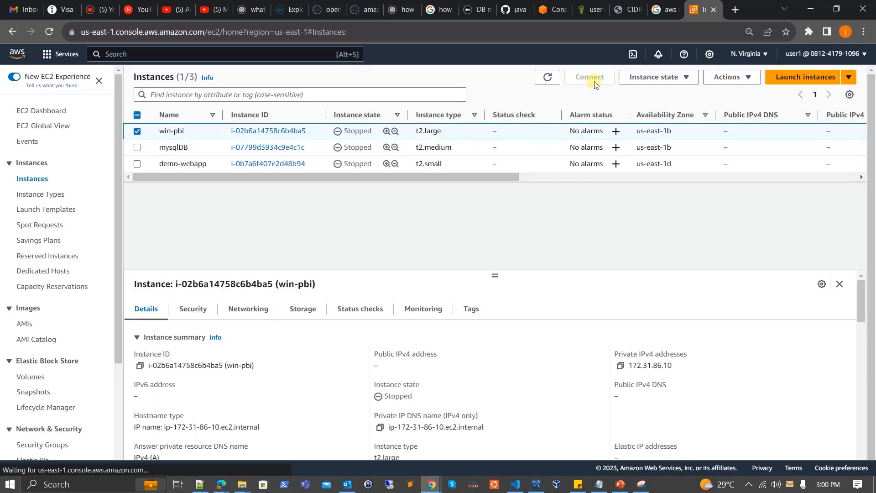
click(650, 77)
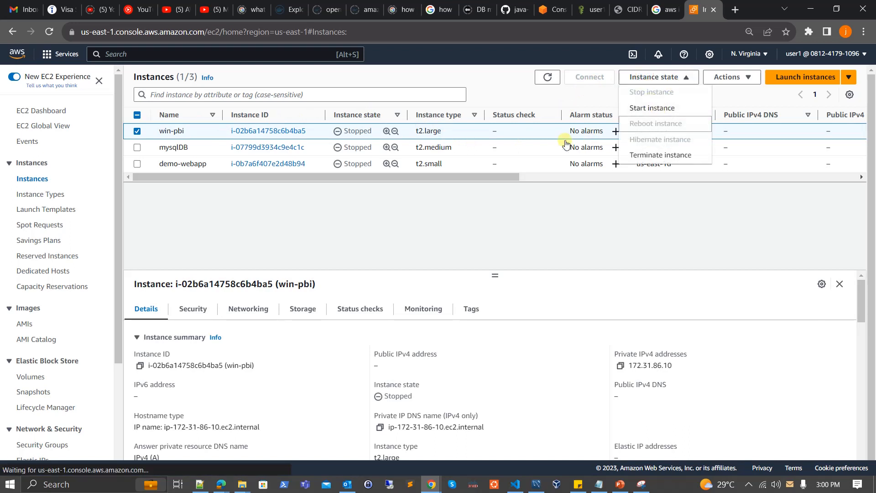
click(523, 130)
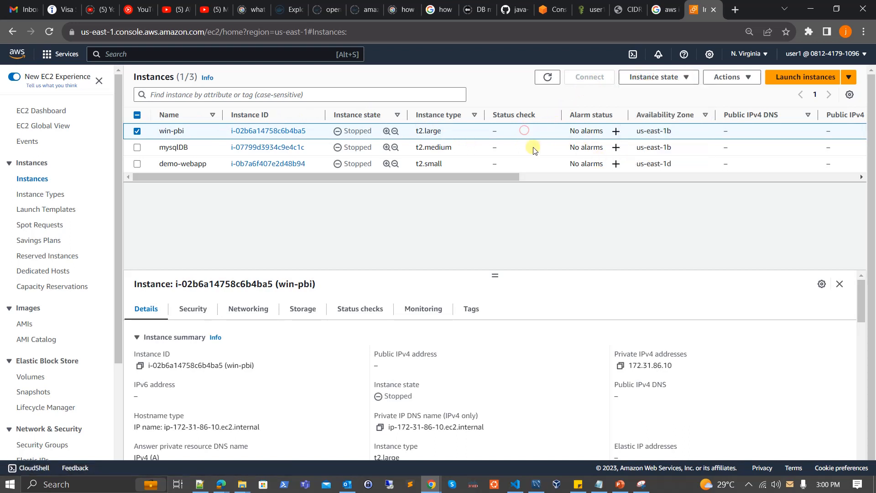
click(533, 147)
- Find the RDS service by searching for rds, open its Databases list and examine user1's permissions there
click(160, 57)
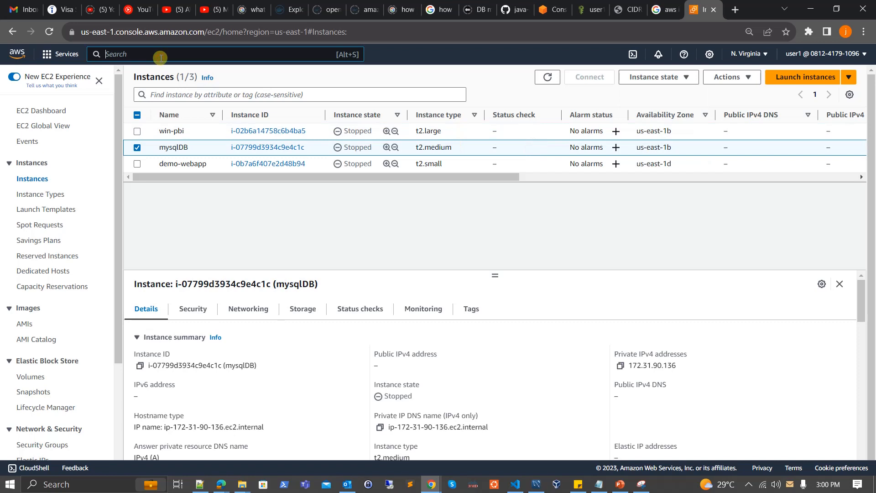
text(rds)
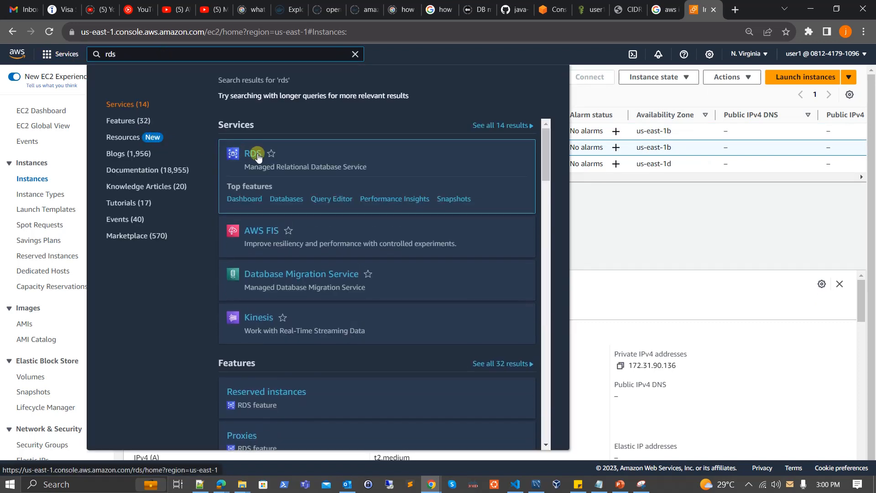
click(257, 155)
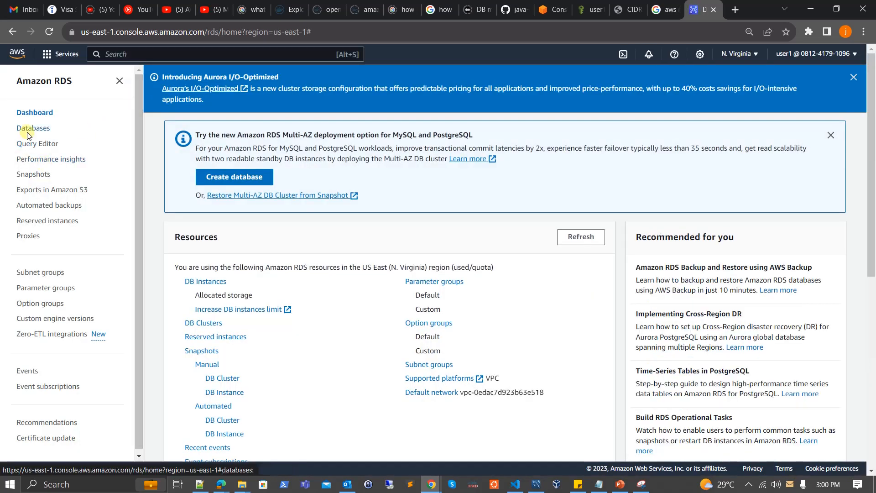
click(38, 130)
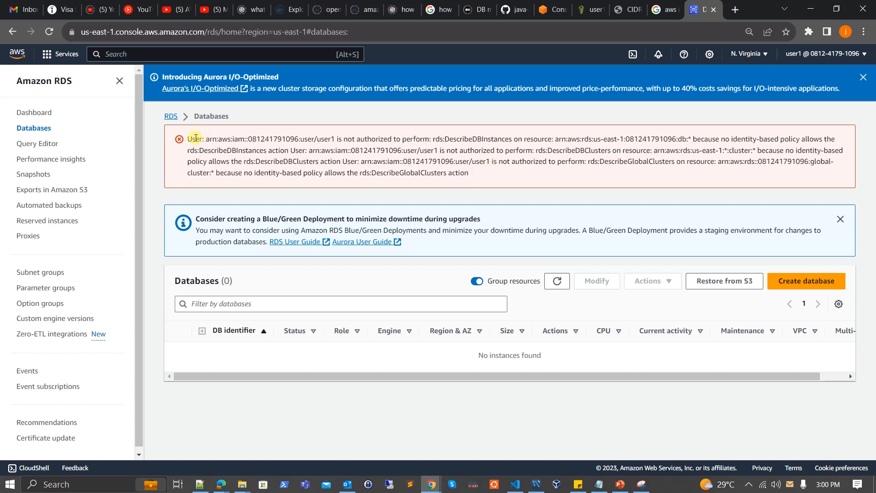
drag(193, 137, 479, 181)
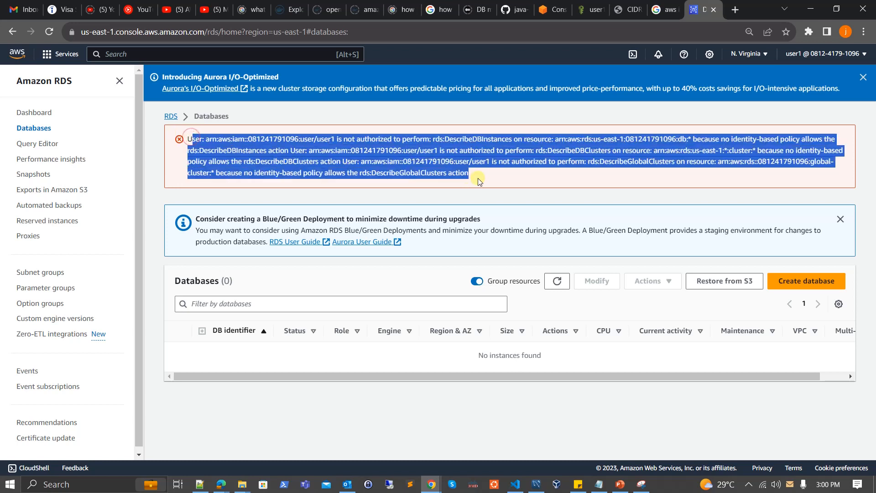
click(479, 172)
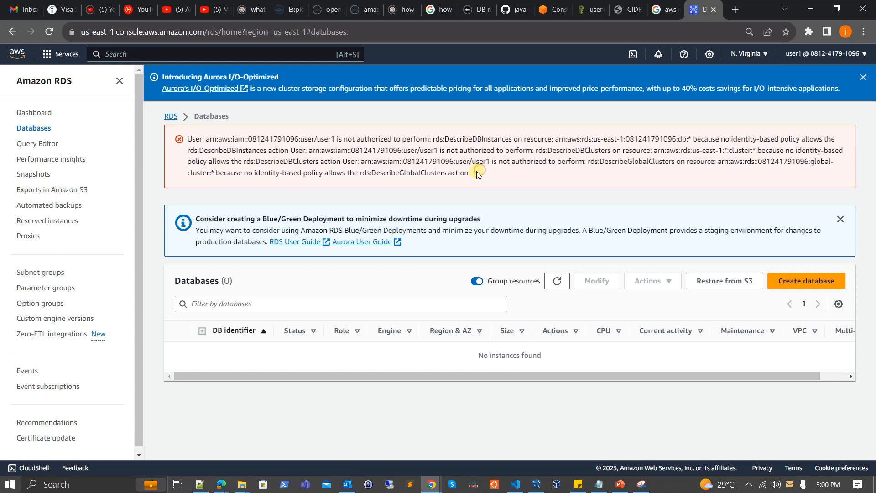
drag(470, 172, 144, 151)
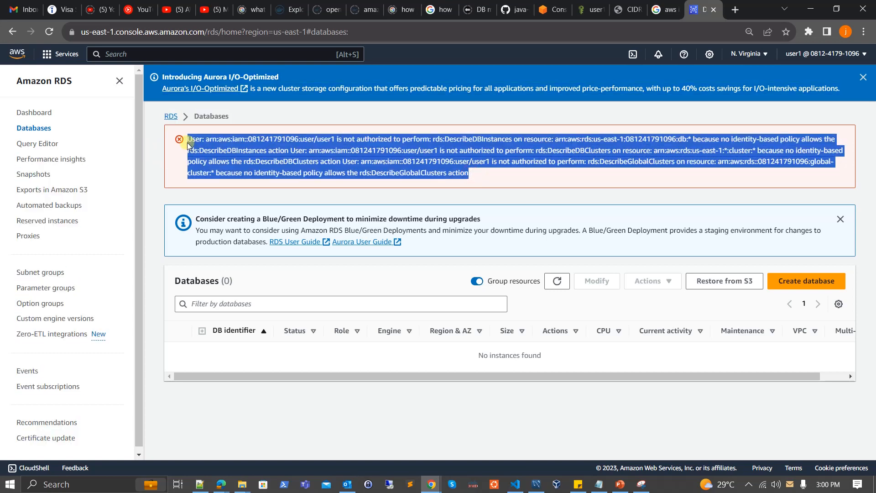
right_click(274, 156)
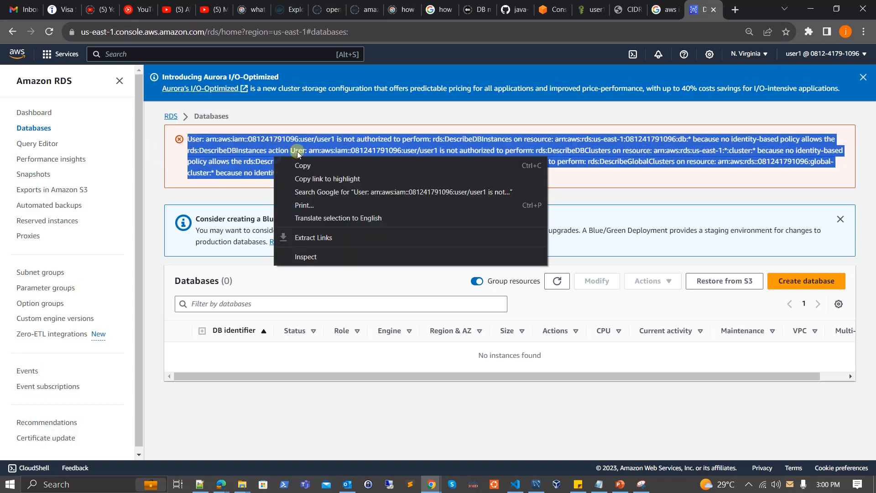
click(320, 143)
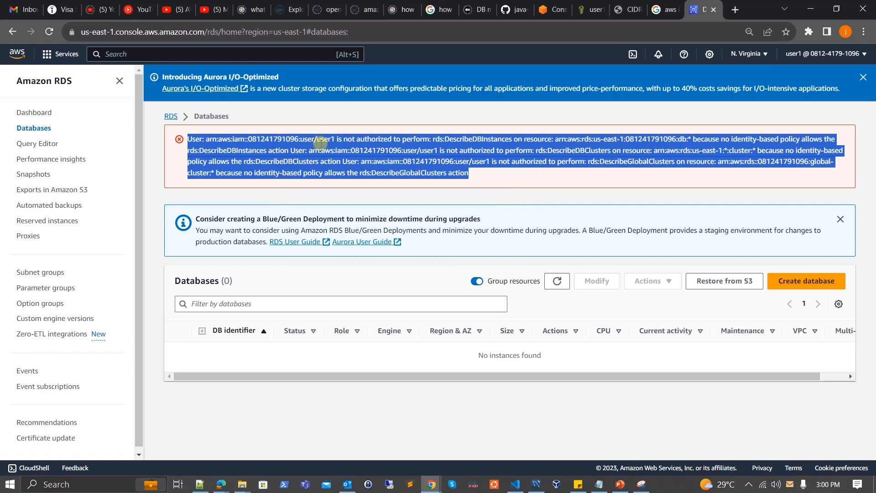
- Return to the AWS Console Home page
click(17, 54)
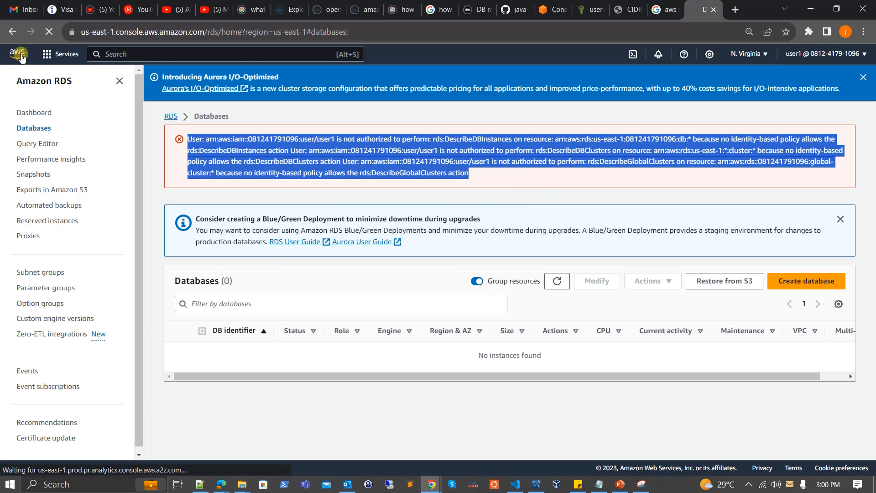